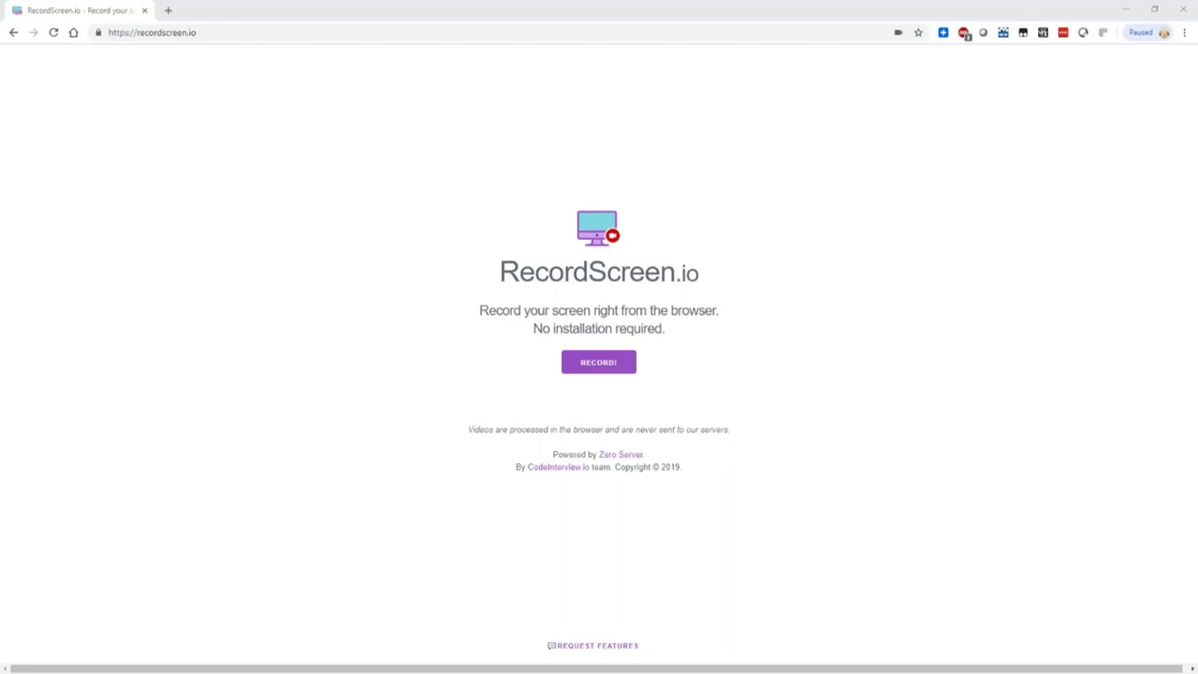
Start a Screen + Cam recording on RecordScreen.io, bringing up the screen-share prompt.
left_click(222, 36)
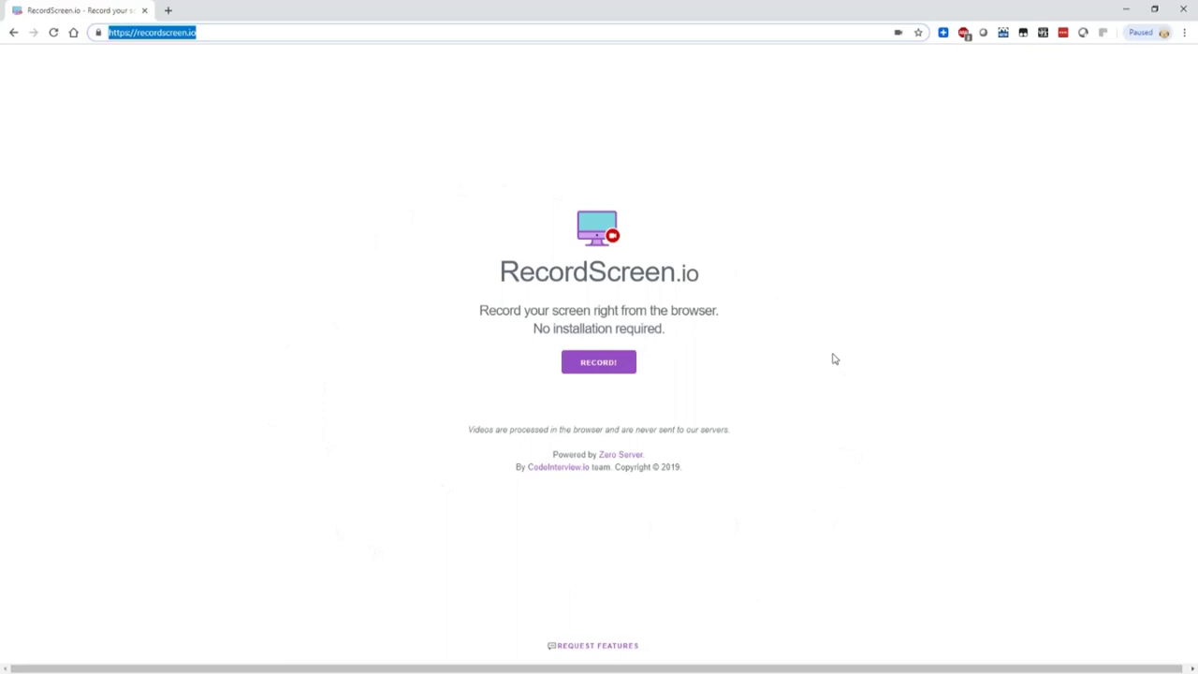
left_click(589, 362)
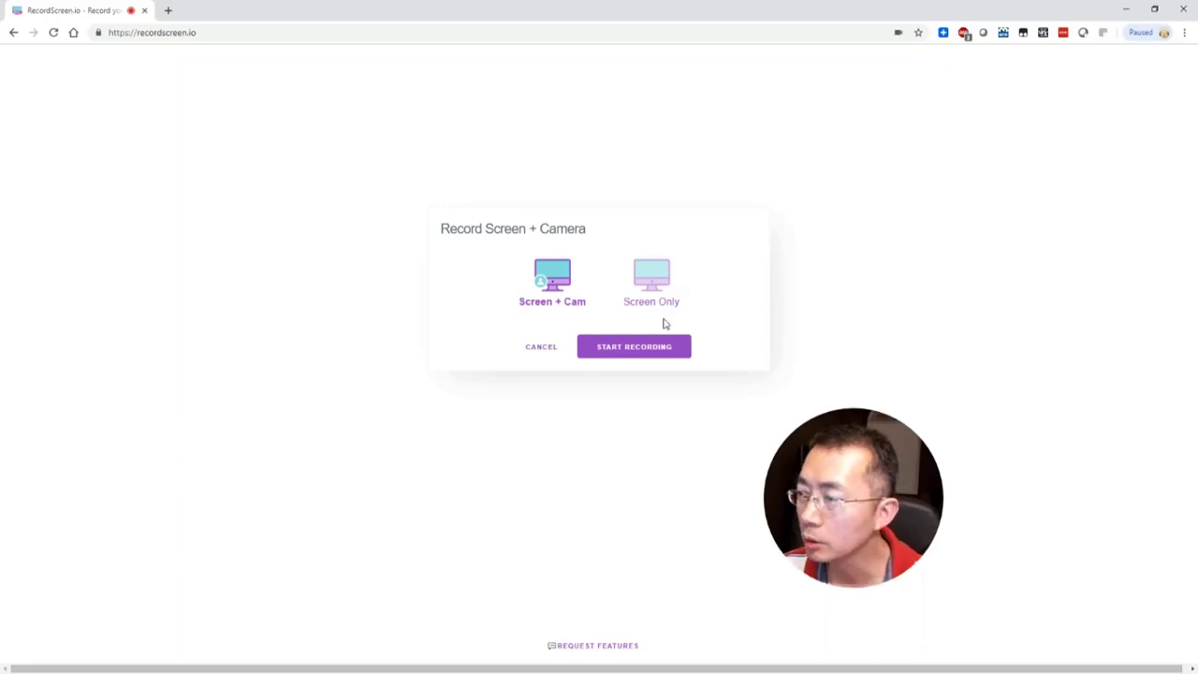
left_click(666, 347)
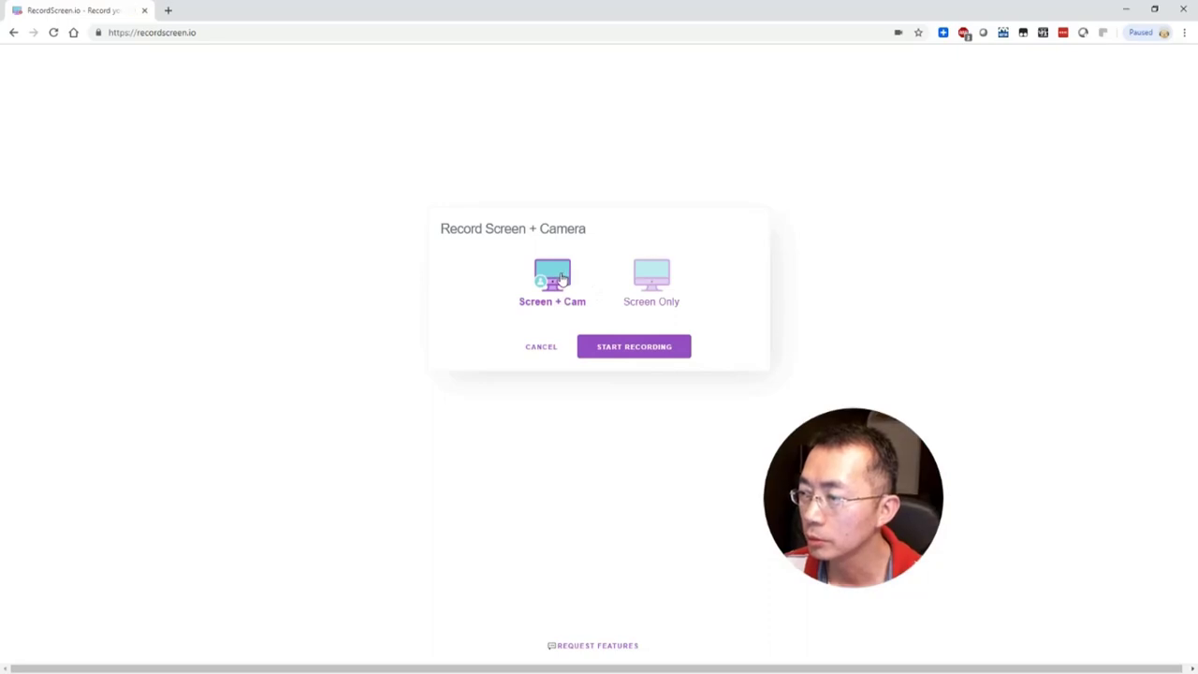
left_click(616, 347)
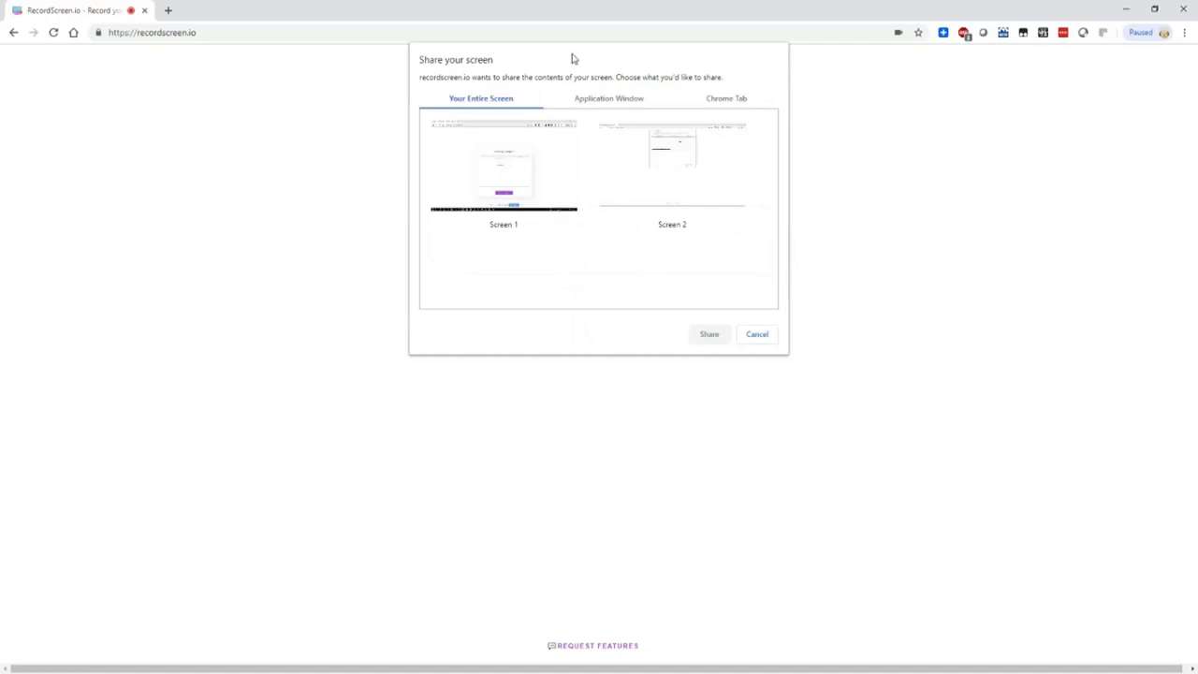
Share Screen 2 (entire screen) so it records alongside the camera.
left_click(695, 183)
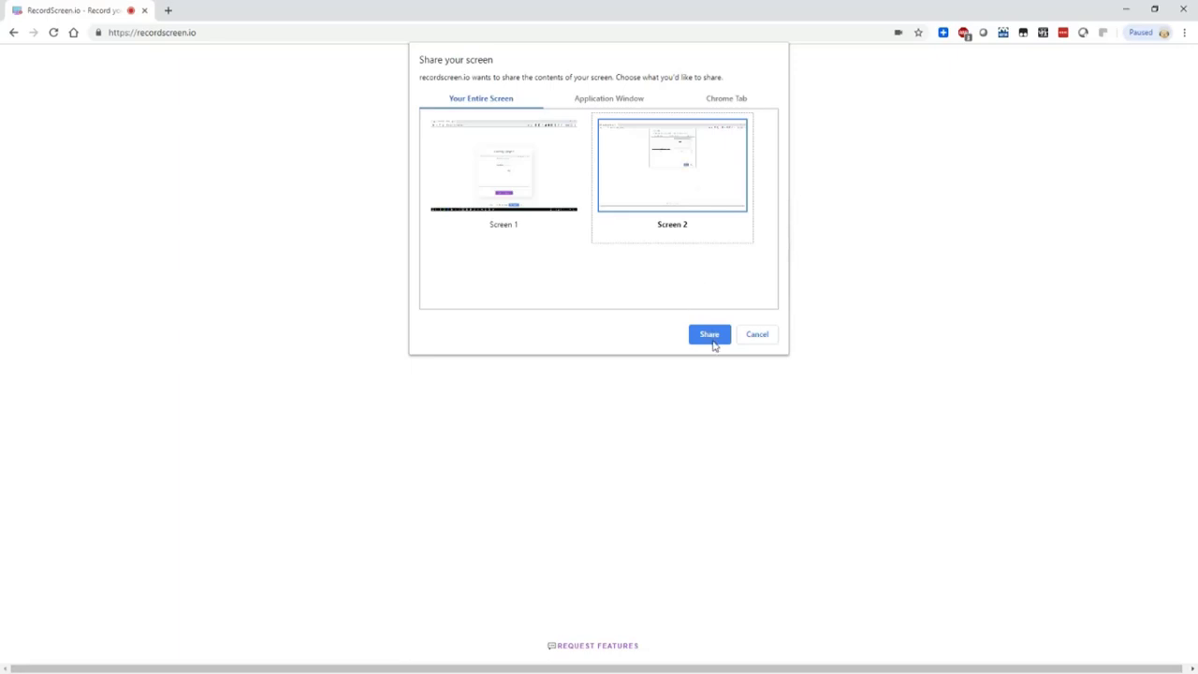
left_click(709, 338)
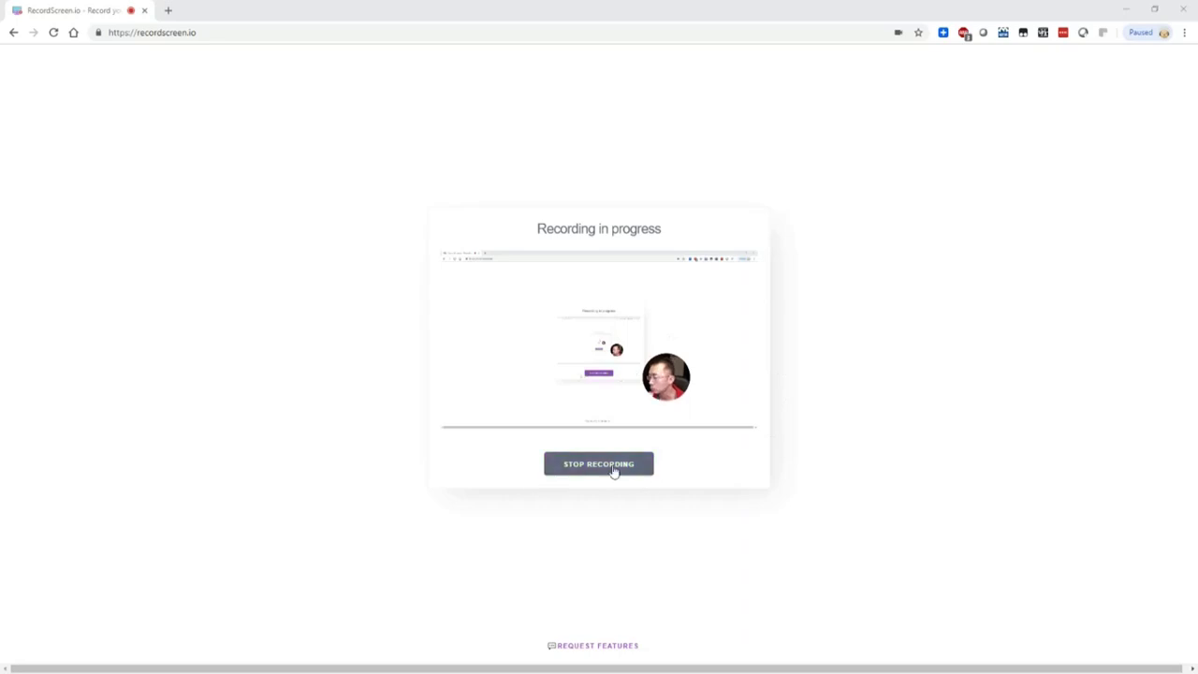
Stop the 17-second recording and download it as video (2).webm.
left_click(645, 460)
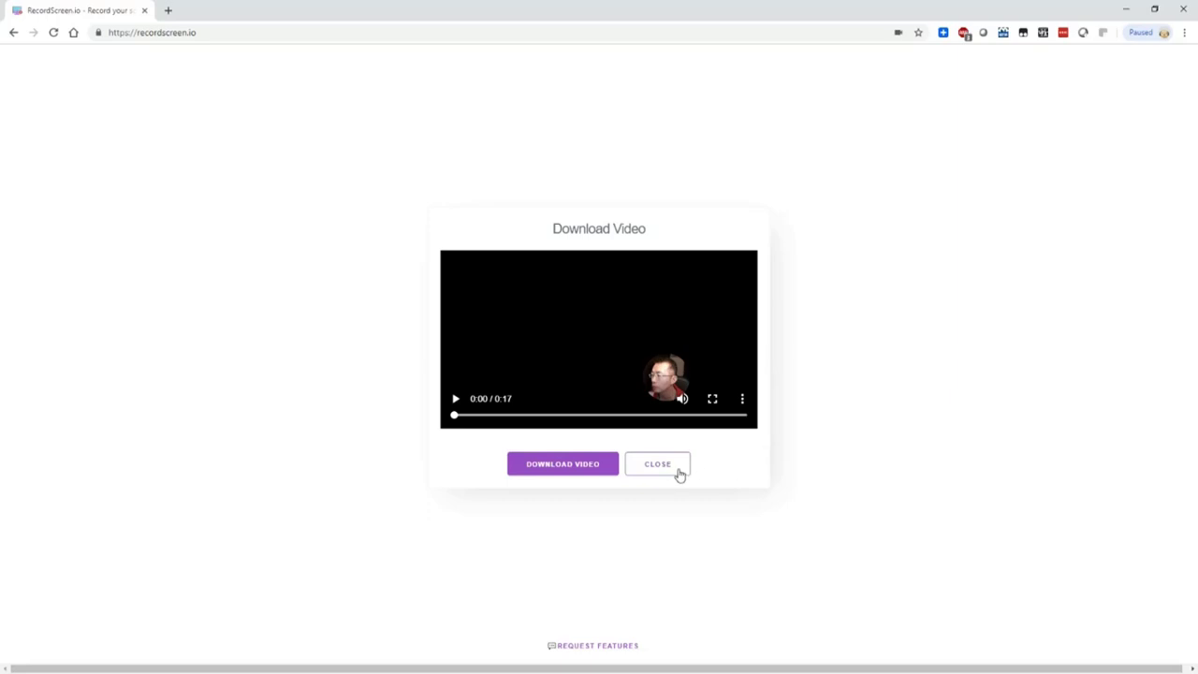
left_click(569, 465)
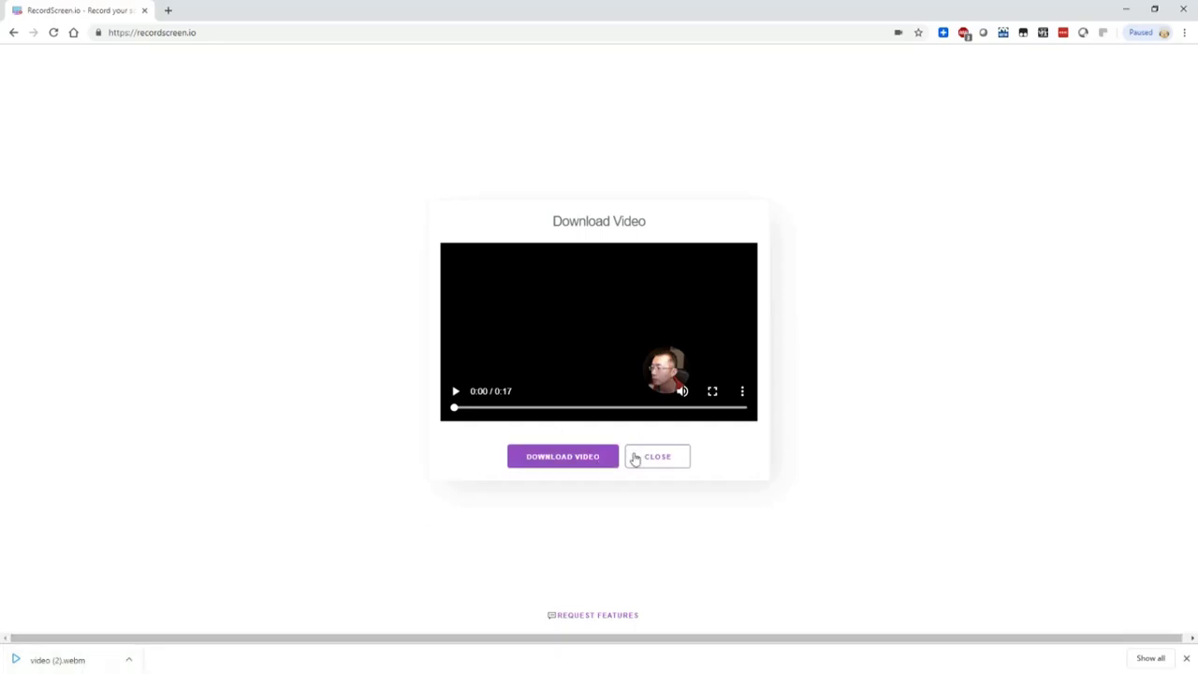
Close the Download Video dialog and open video (2).webm from the download bar.
left_click(666, 456)
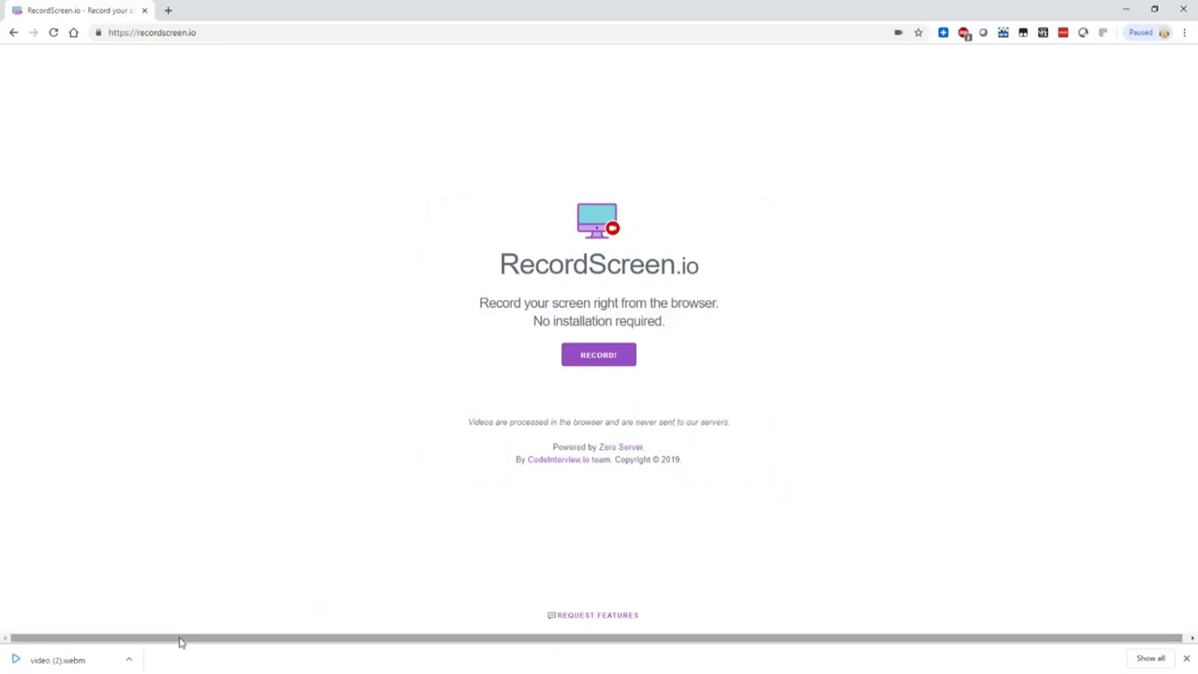
left_click(66, 659)
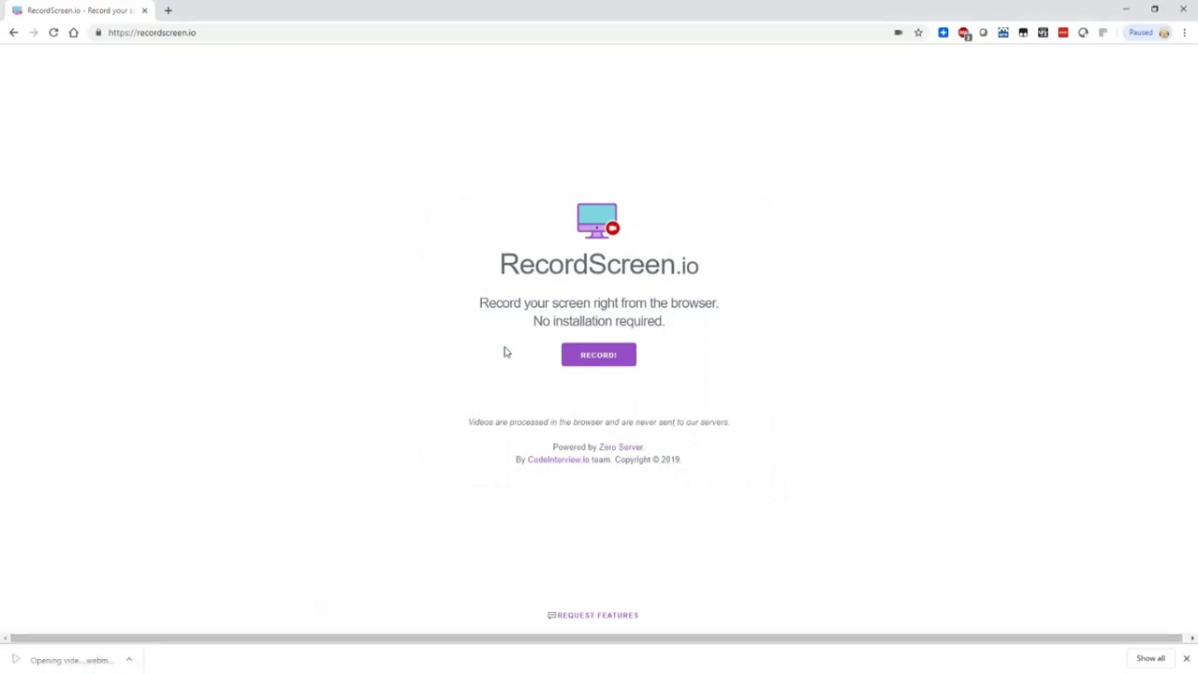